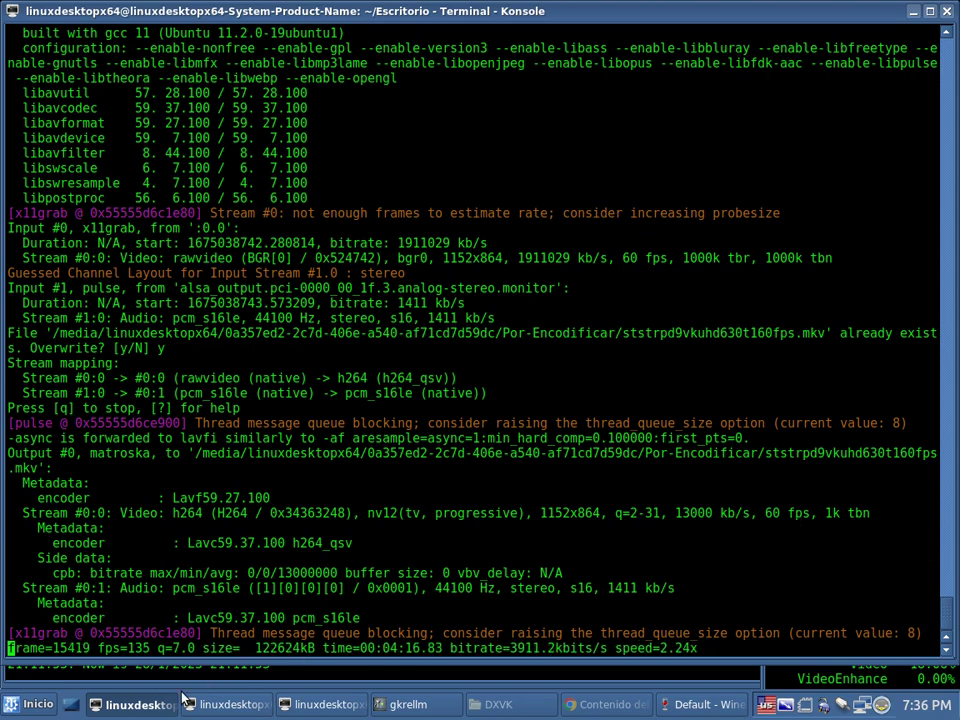
- Bring up the terminal running Appetizer, highlight the WINEESYNC and DXVK launch commands, and return to the Wine desktop
left_click(147, 708)
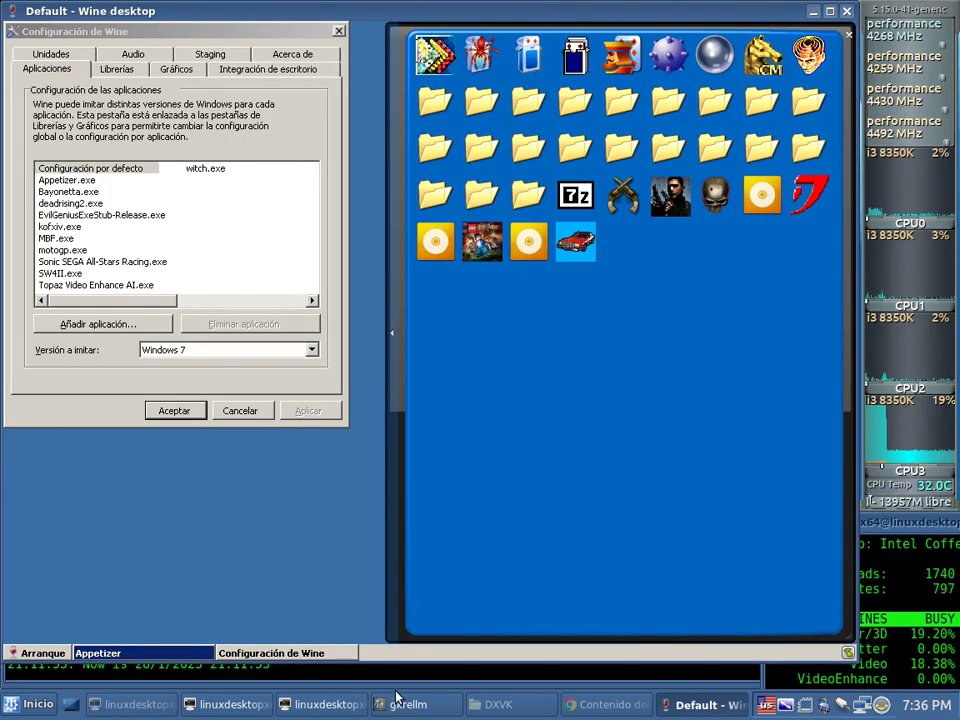
left_click(345, 708)
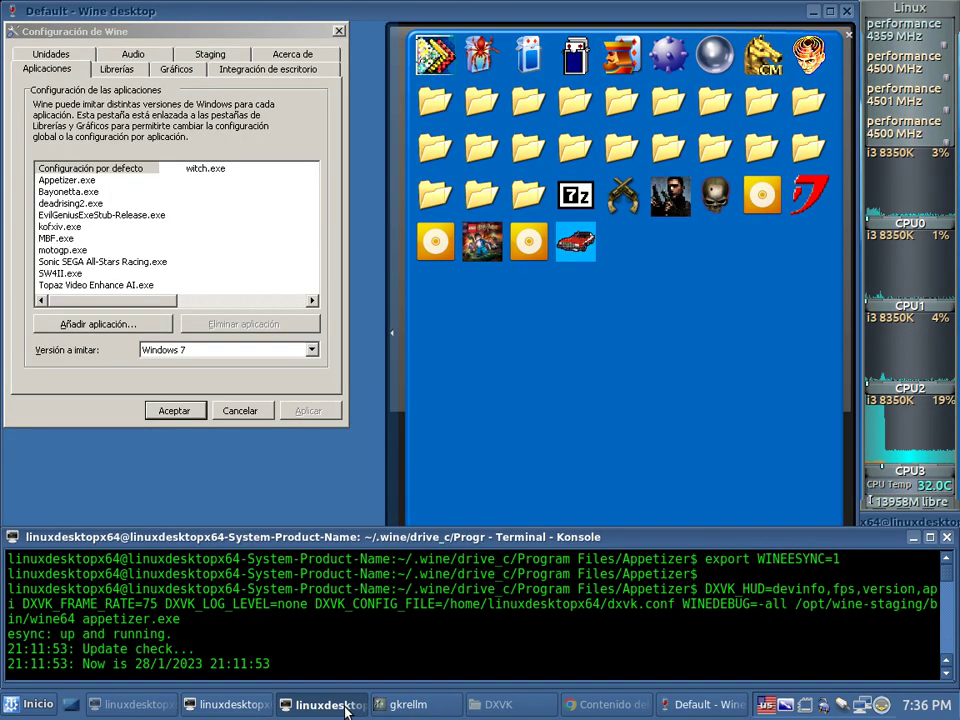
left_click_drag(705, 560, 172, 634)
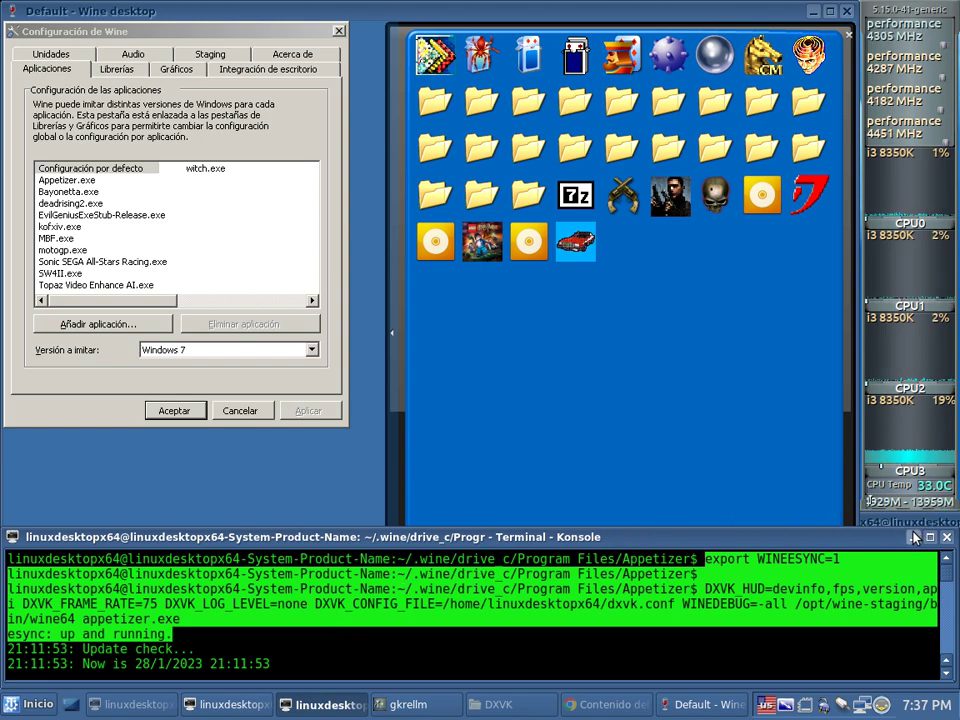
left_click(296, 486)
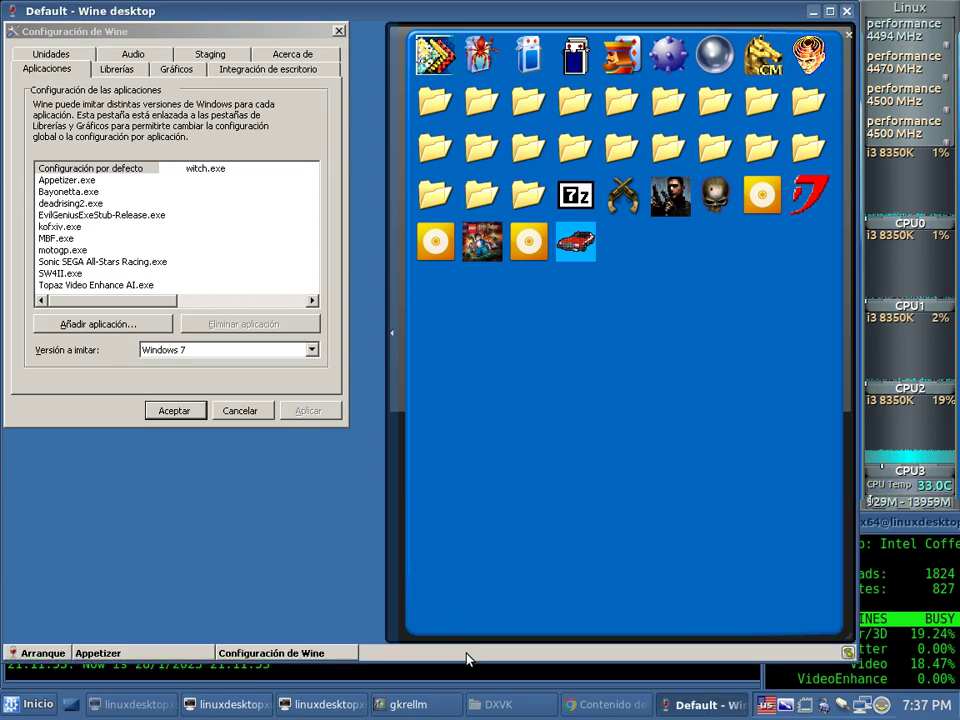
- Switch to the file manager and copy d3d9.dll from the dxvk-2.1 x32 folder
left_click(493, 706)
left_click(76, 81)
right_click(285, 126)
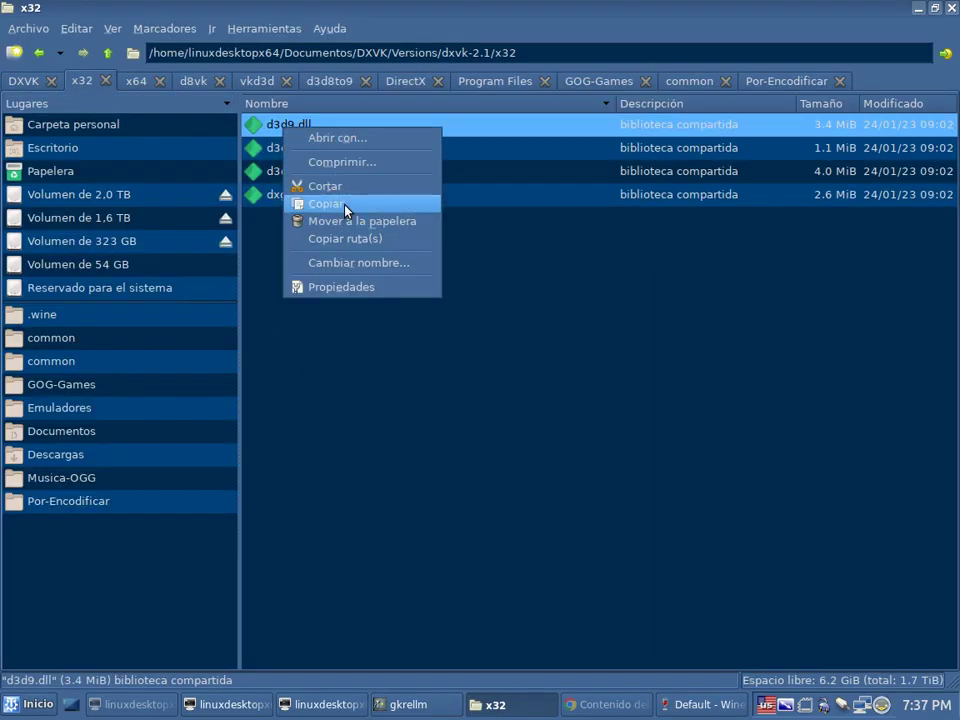
left_click(342, 204)
- Paste d3d9.dll into the Starship Troopers folder under Program Files/Empire Interactive/Strangelite, overwriting the existing file
left_click(490, 82)
left_click_drag(955, 216, 955, 294)
left_click(333, 374)
double_click(333, 374)
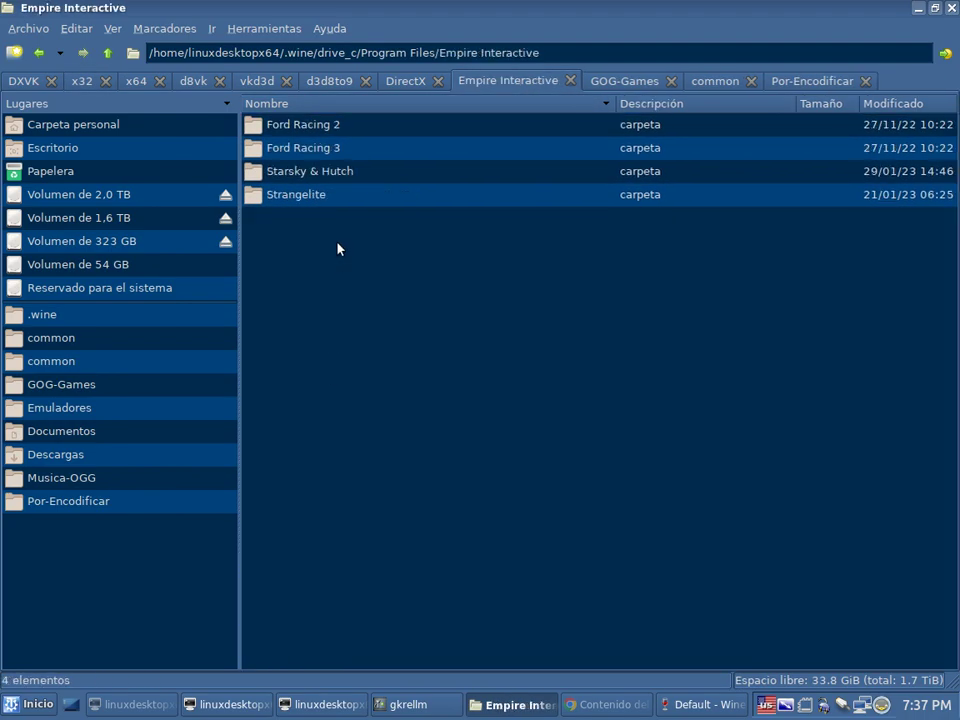
right_click(312, 194)
left_click(282, 203)
double_click(282, 203)
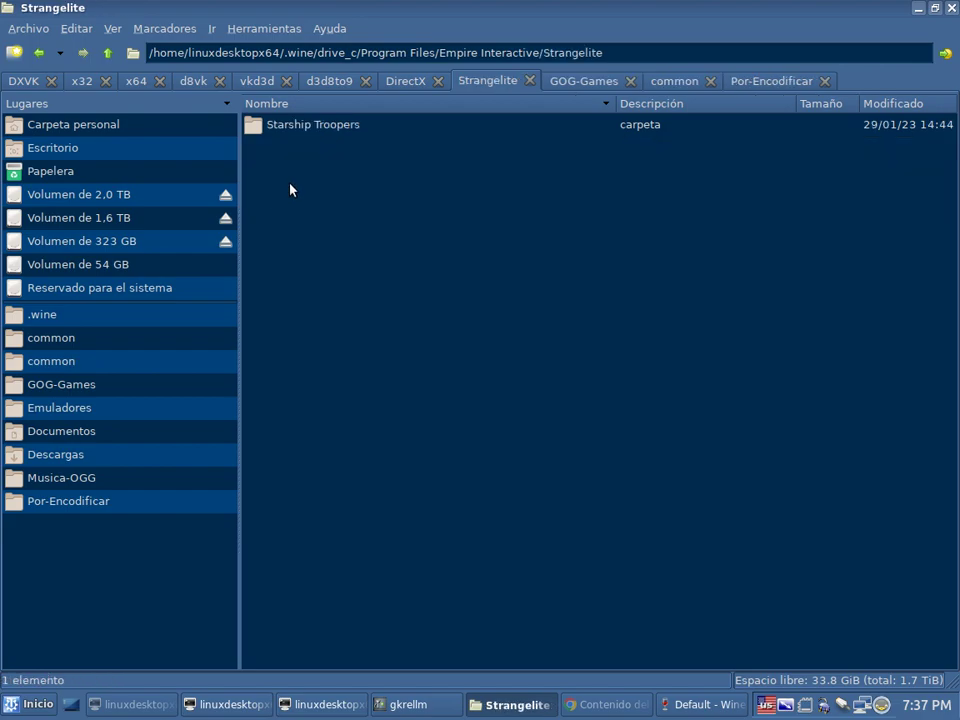
right_click(325, 130)
left_click(370, 324)
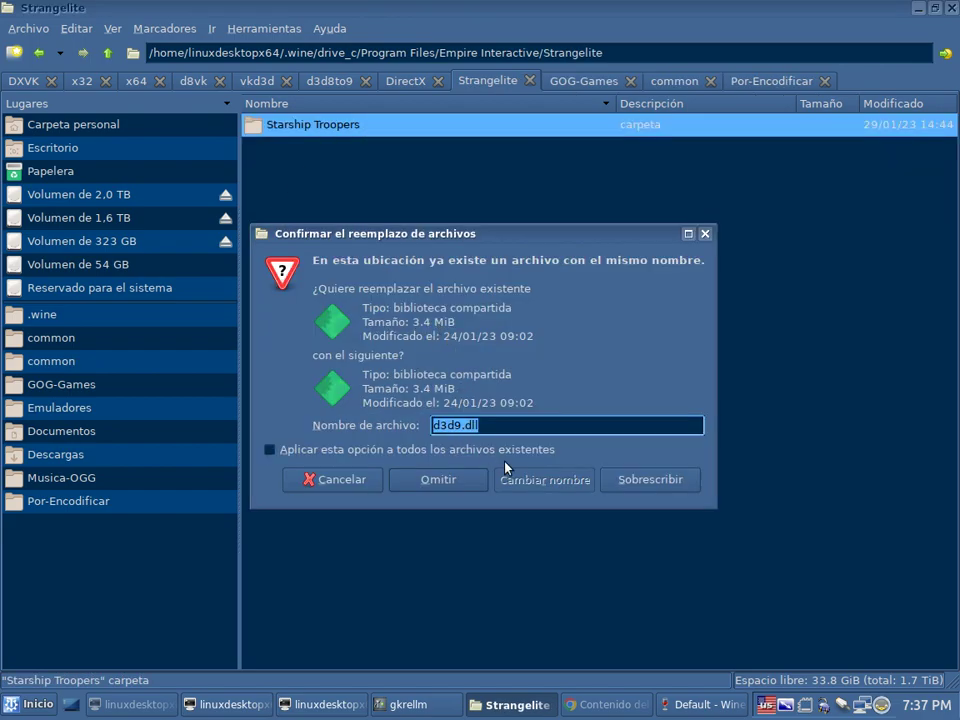
left_click(668, 485)
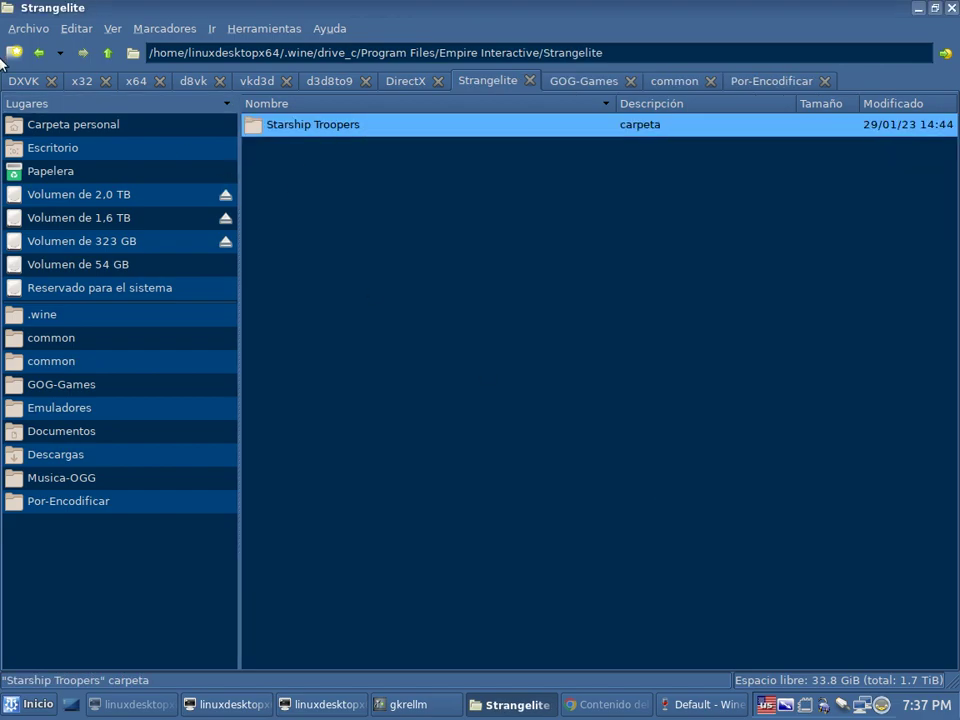
- Return the Strangelite location to Program Files, show the DXVK folder again, and minimize the file manager
left_click(20, 83)
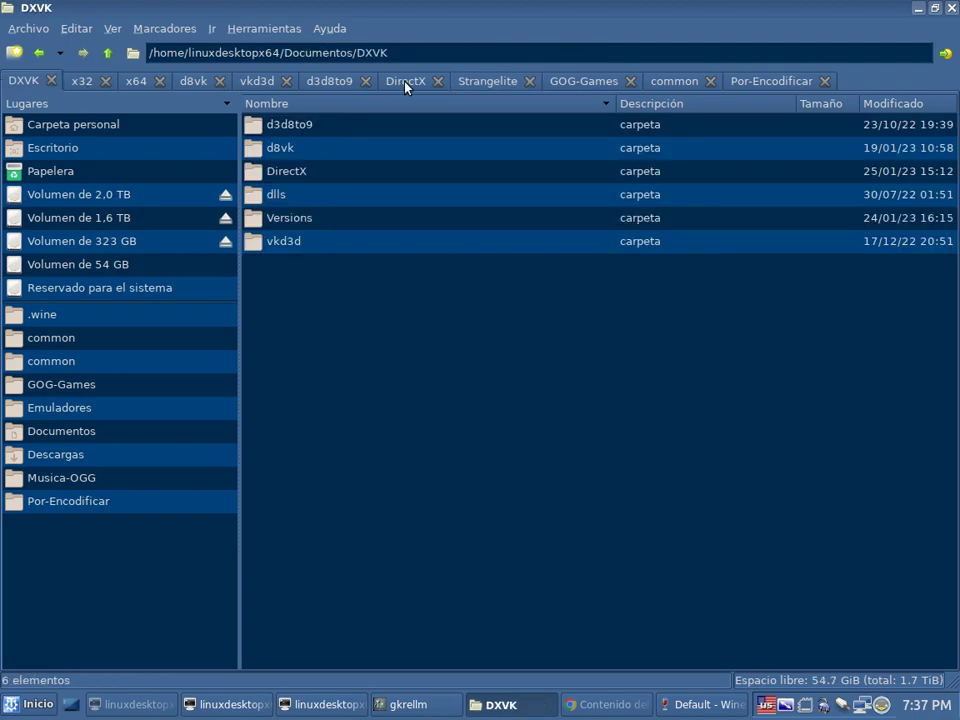
scroll(404, 87, "down", 7)
left_click(107, 52)
left_click(107, 52)
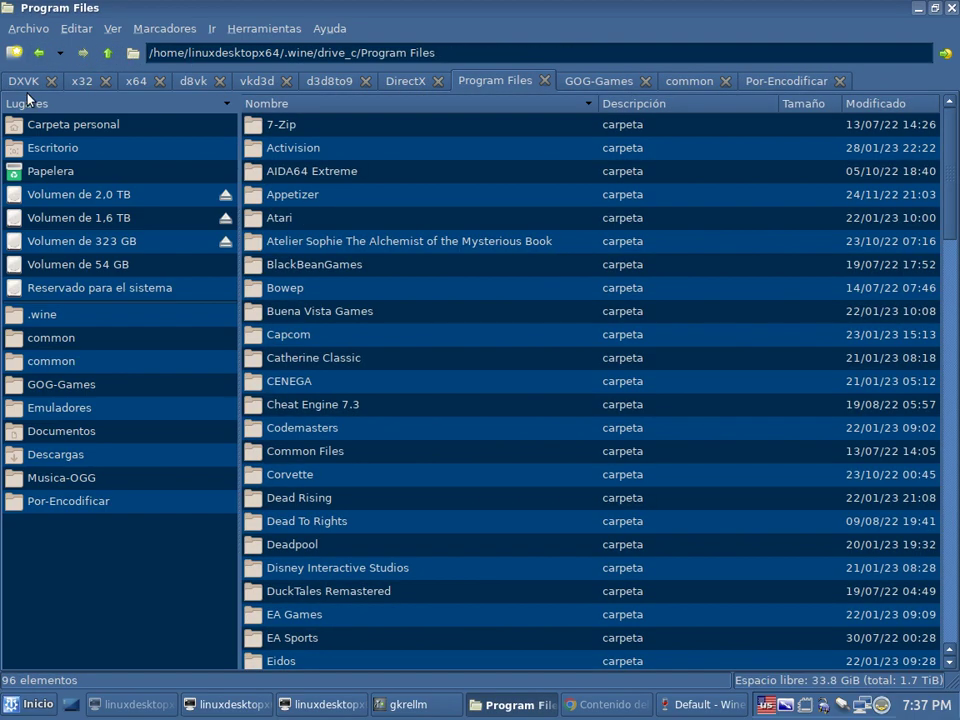
left_click(16, 84)
left_click(510, 706)
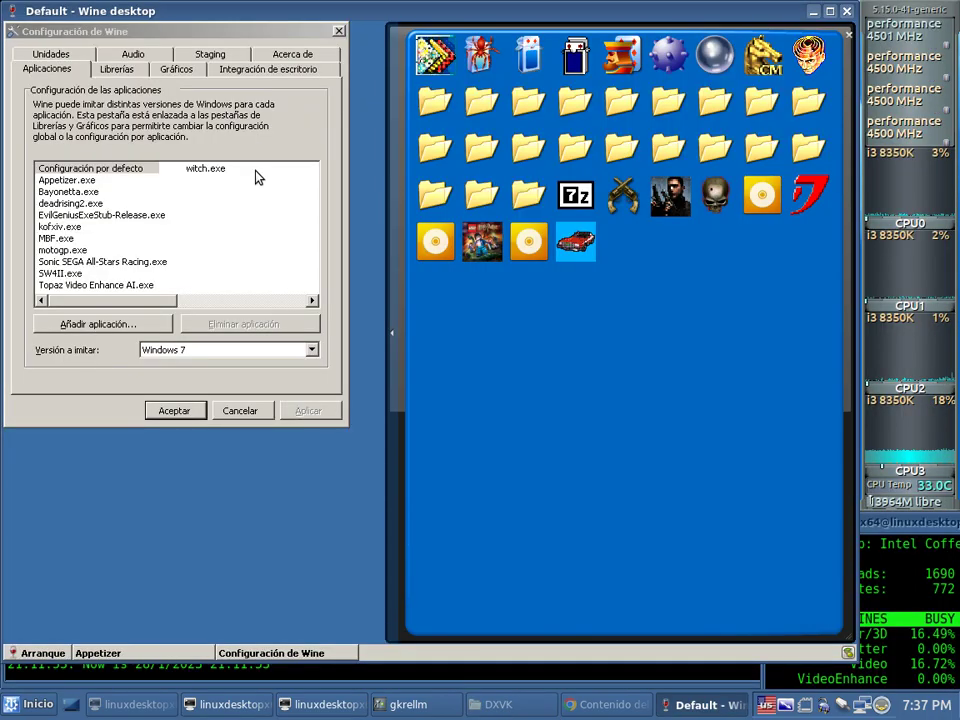
- Review the graphics, Staging, library override and application settings in the Wine configuration
left_click(174, 70)
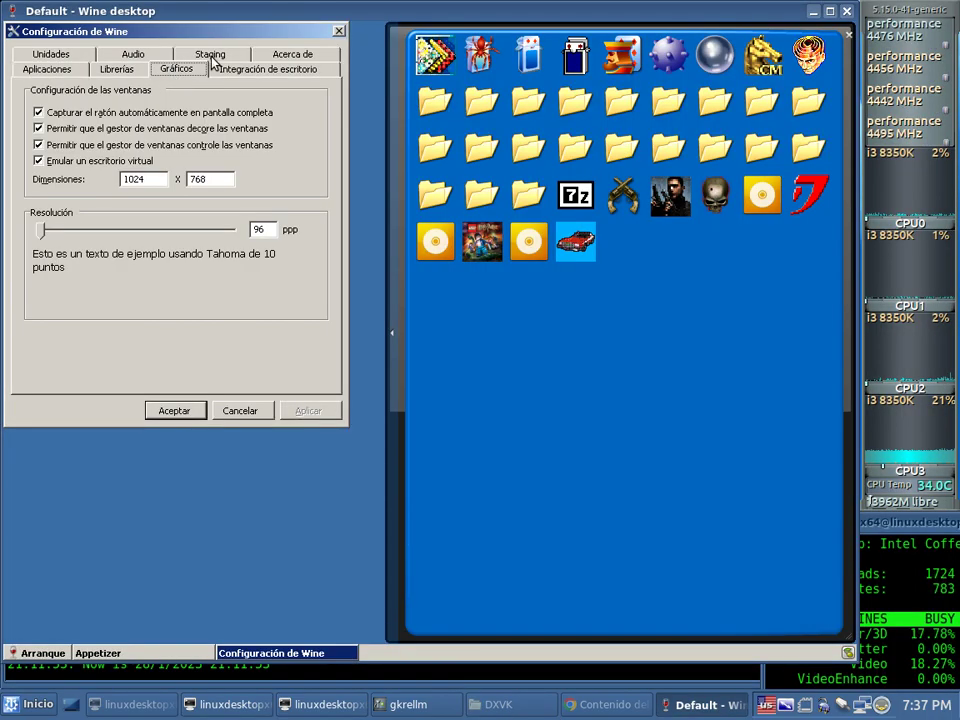
left_click(212, 58)
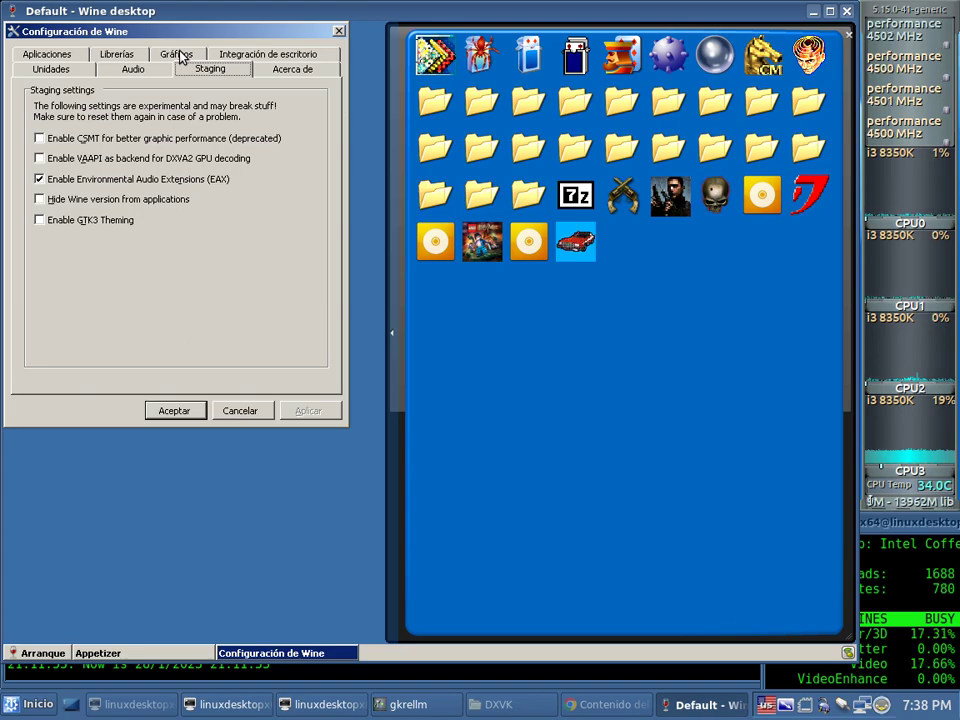
left_click(181, 57)
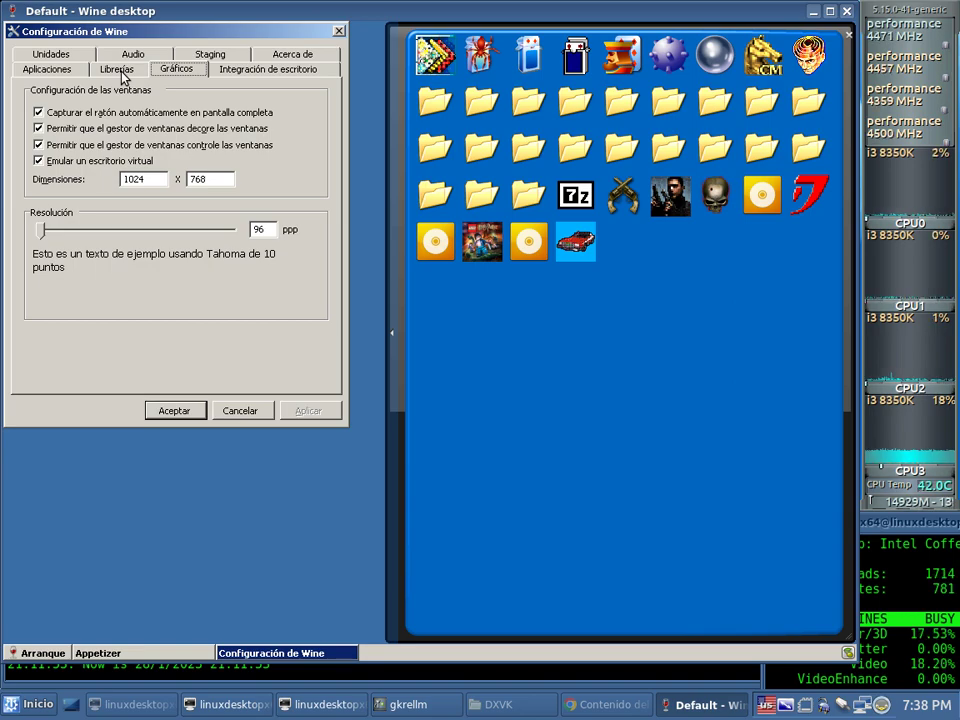
left_click(117, 70)
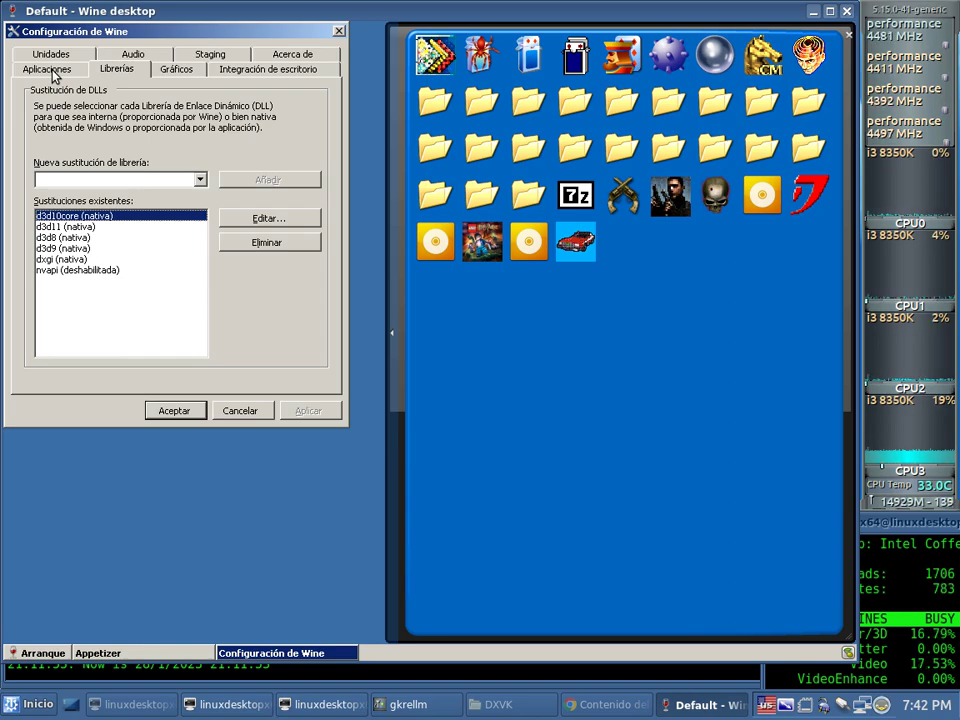
left_click(50, 70)
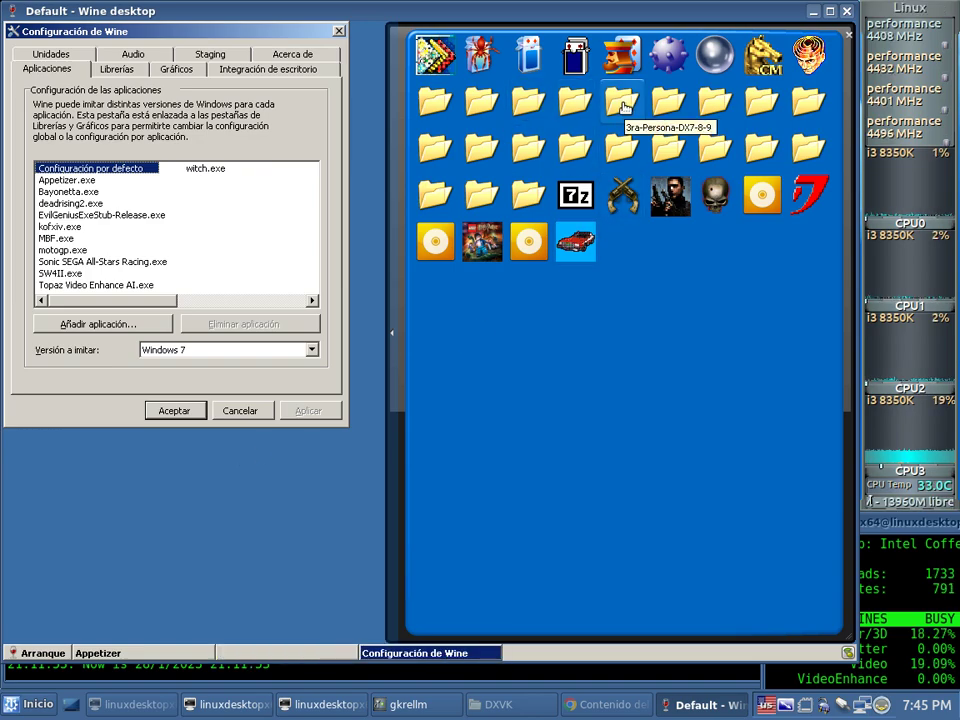
- Launch Starship Troopers from its game shortcuts folder in the Appetizer launcher
left_click(499, 108)
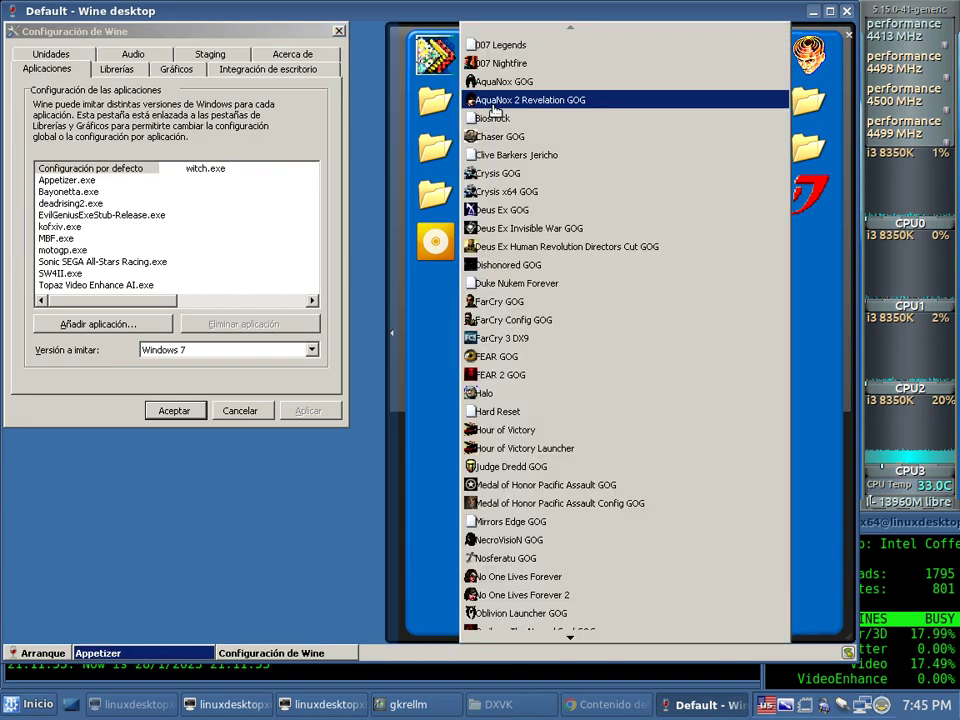
key("Down")
key("Down")
key("Down")
key("Down")
key("Down")
key("Down")
key("Down")
key("Down")
key("Down")
key("Down")
key("Down")
key("Down")
key("Down")
key("Down")
key("Down")
key("Down")
key("Down")
key("Down")
key("Down")
key("Down")
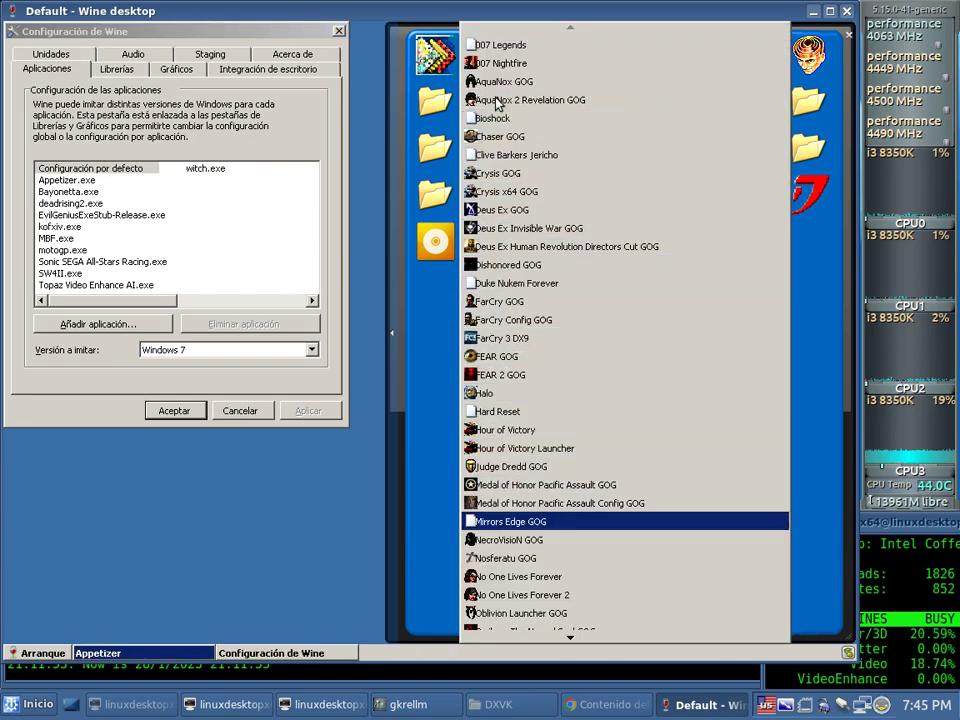
key("Down")
key("Down")
key("Down")
key("Down")
key("Down")
key("Down")
key("Down")
key("Down")
key("Down")
key("Down")
key("Down")
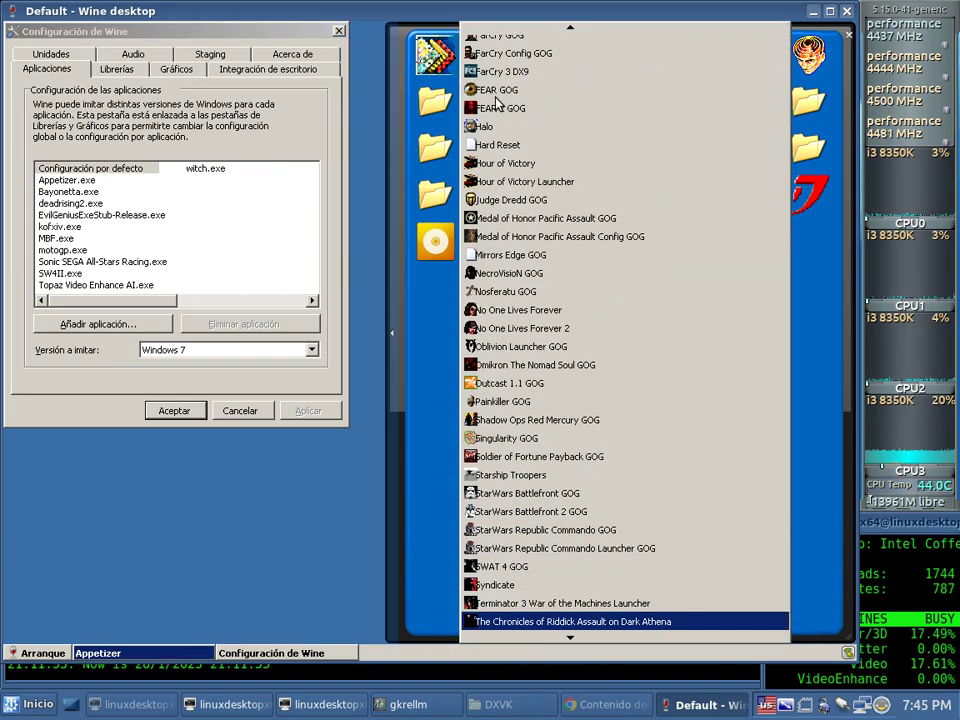
key("Down")
key("Down")
key("Down")
key("Down")
key("Down")
key("Down")
key("Down")
key("Down")
key("Down")
key("Down")
key("Down")
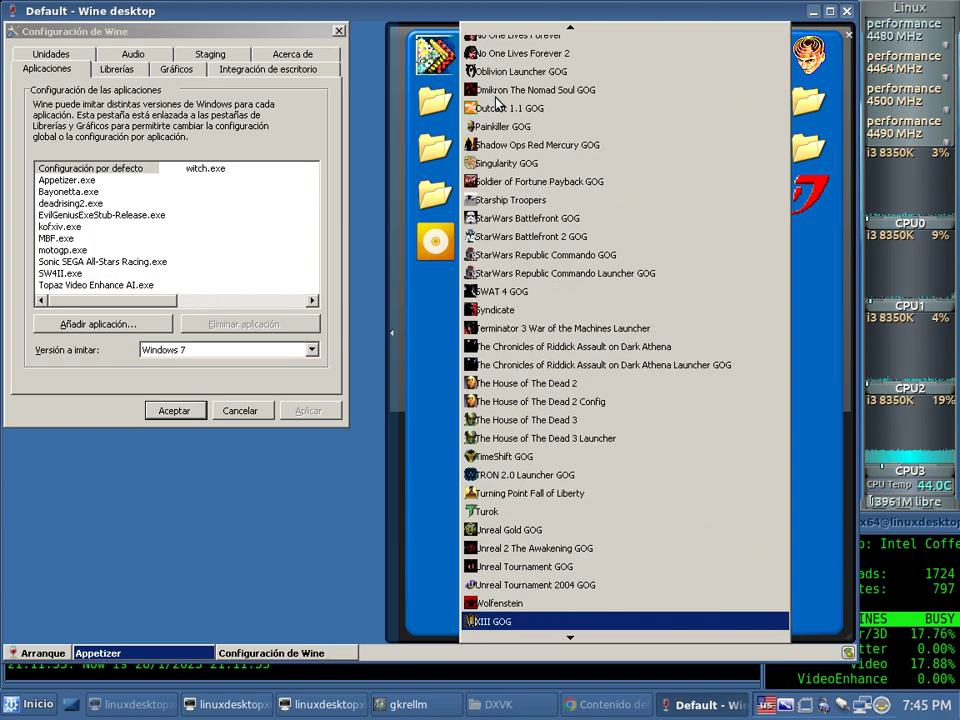
key("Up")
key("Up")
key("Up")
key("Up")
key("Up")
key("Up")
key("Up")
key("Up")
key("Up")
key("Up")
key("Up")
key("Up")
key("Up")
key("Up")
key("Up")
key("Up")
key("Up")
key("Up")
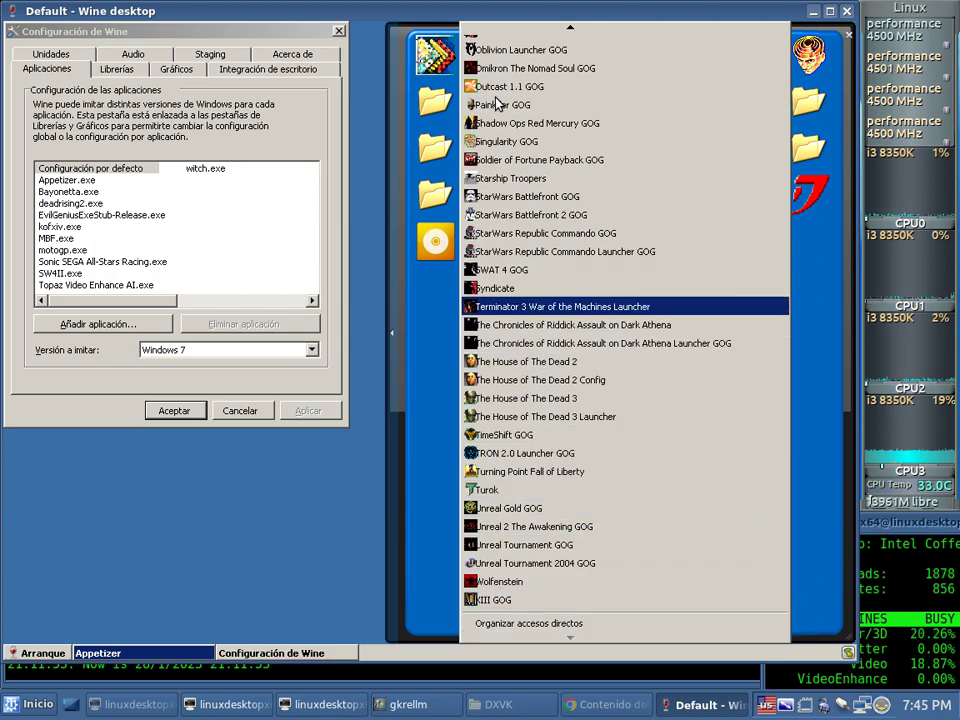
key("Up")
key("Up")
key("Up")
key("Up")
key("Up")
key("Up")
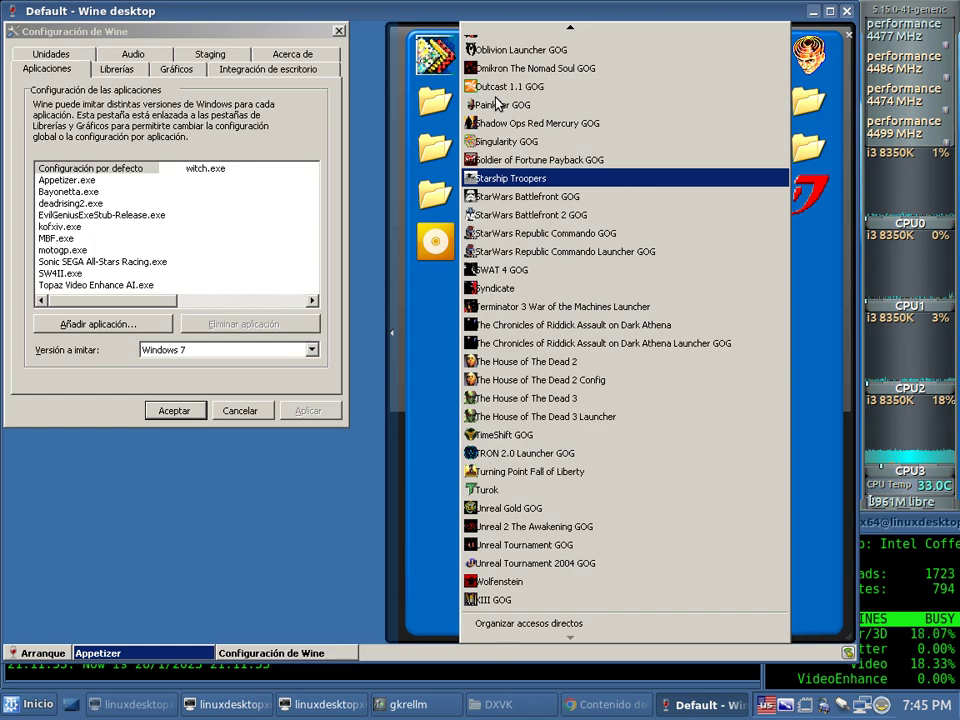
key("Escape")
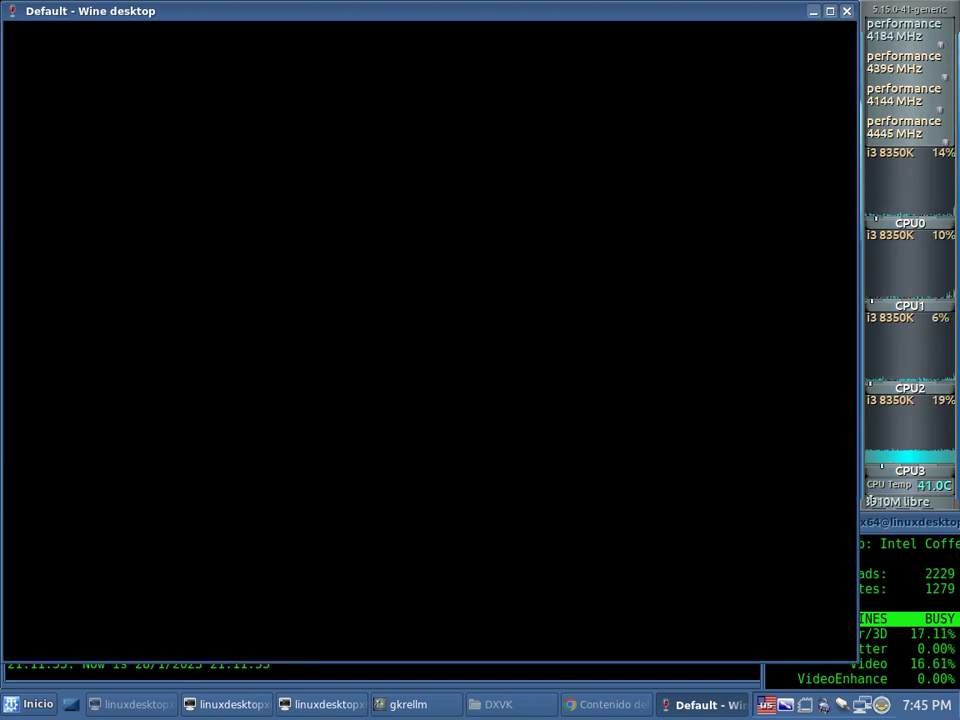